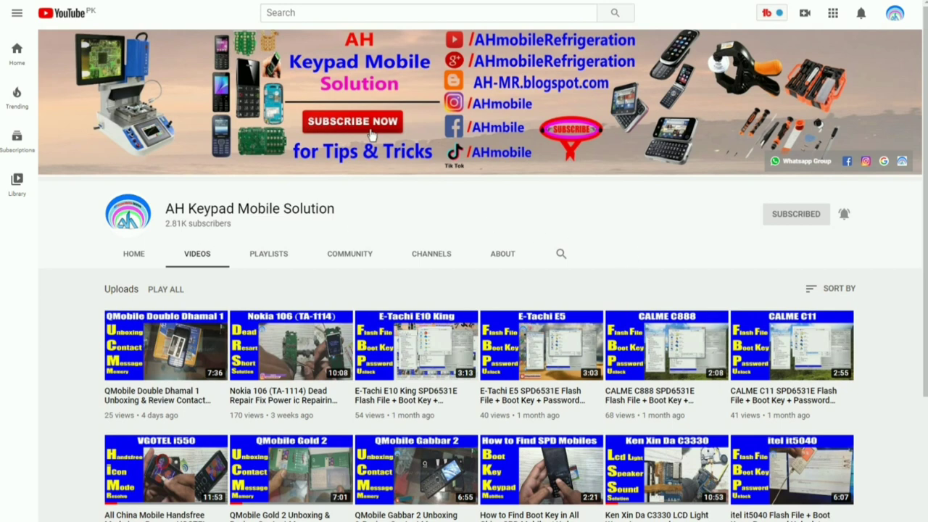
Look over the AH Keypad Mobile Solution YouTube channel and browse the AH Mobile & Refrigeration Facebook page down through its reviews.
triple_click(246, 217)
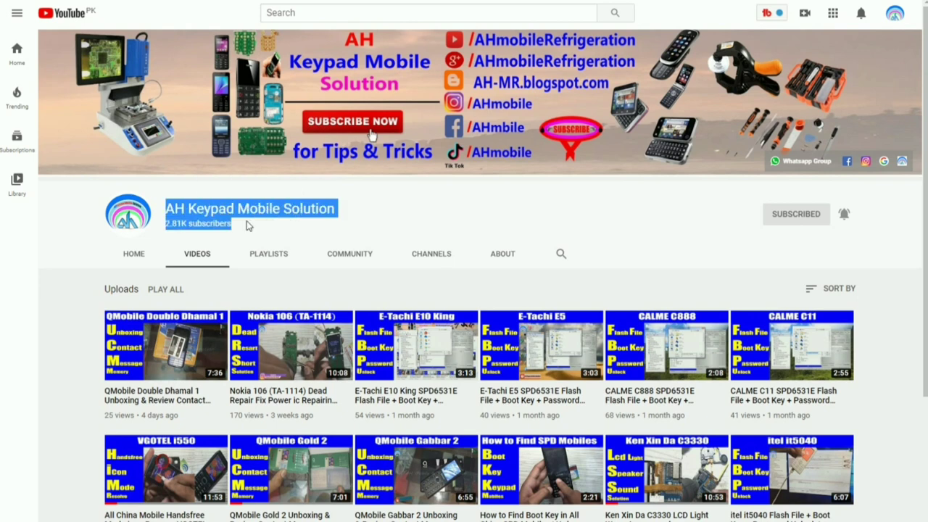
left_click(432, 222)
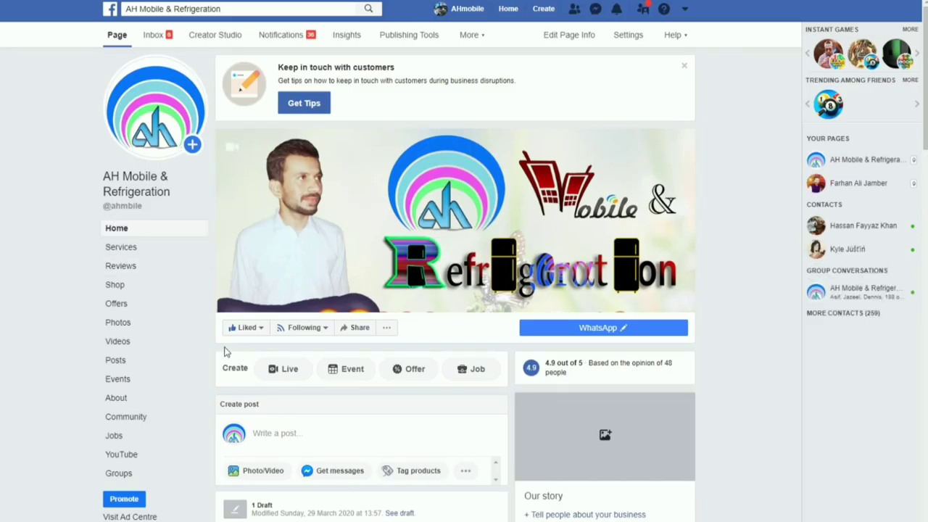
left_click(314, 334)
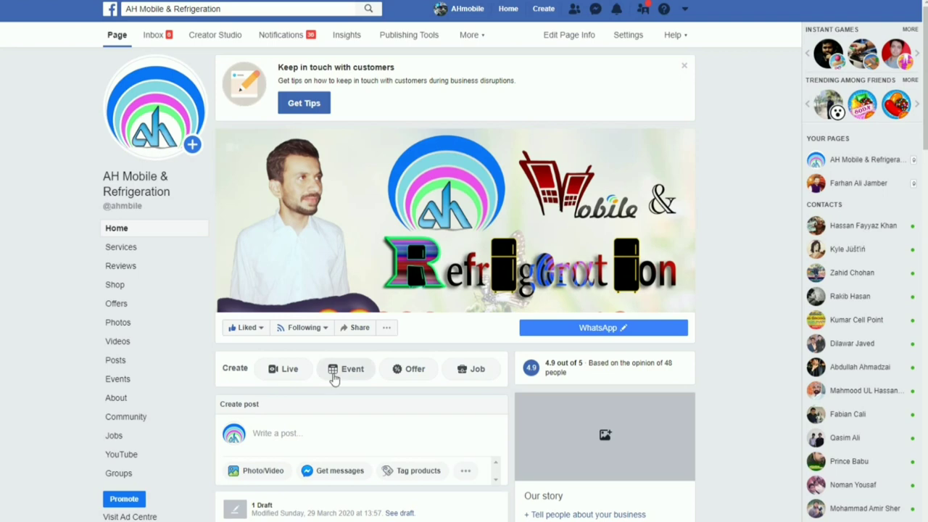
scroll(391, 435, "down", 1)
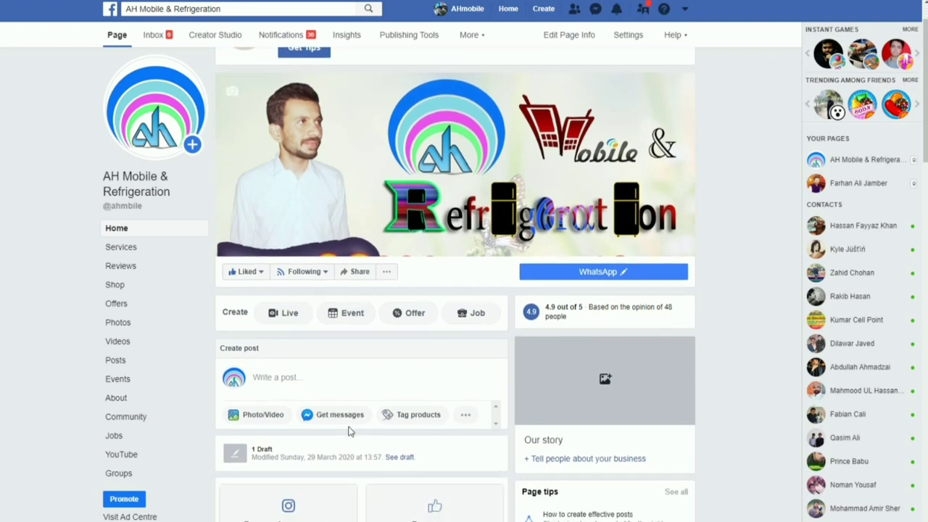
scroll(348, 392, "down", 5)
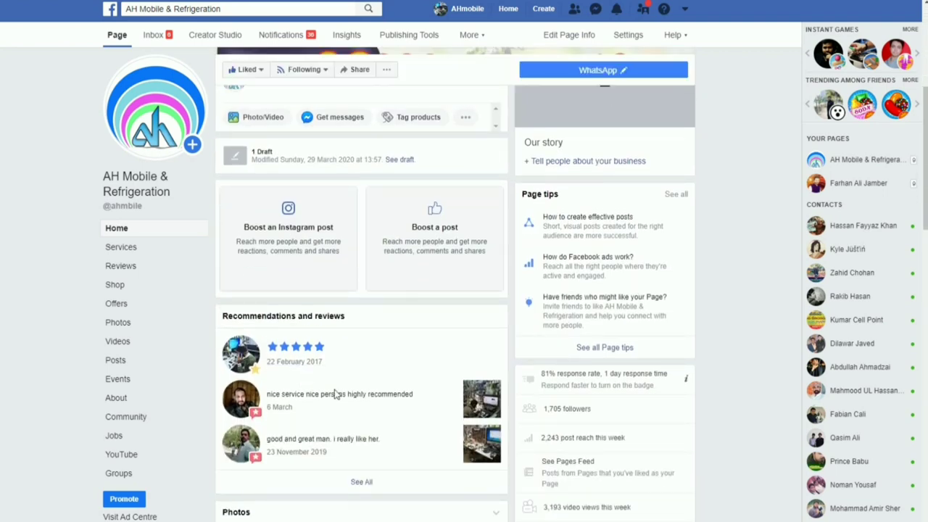
scroll(351, 391, "down", 5)
scroll(350, 391, "up", 10)
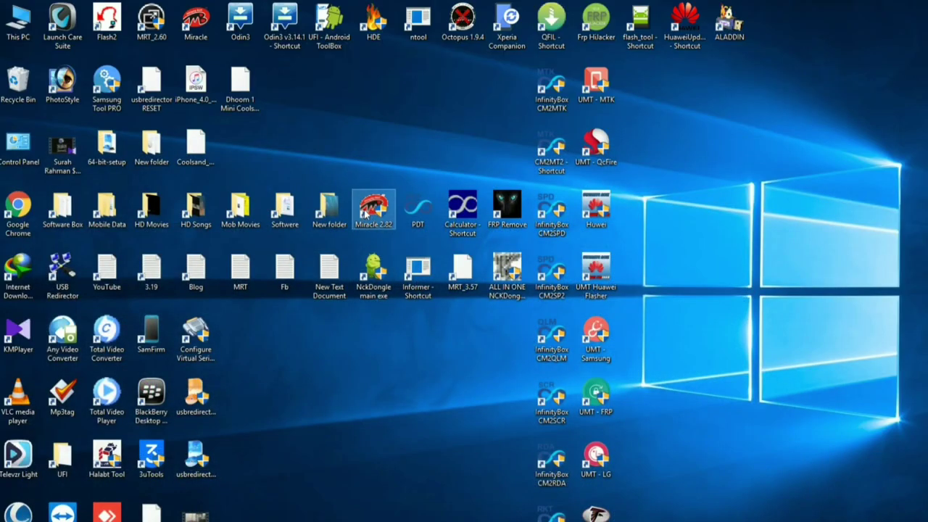
Launch Miracle 2.82 from the desktop and reposition its window.
right_click(364, 211)
left_click(380, 220)
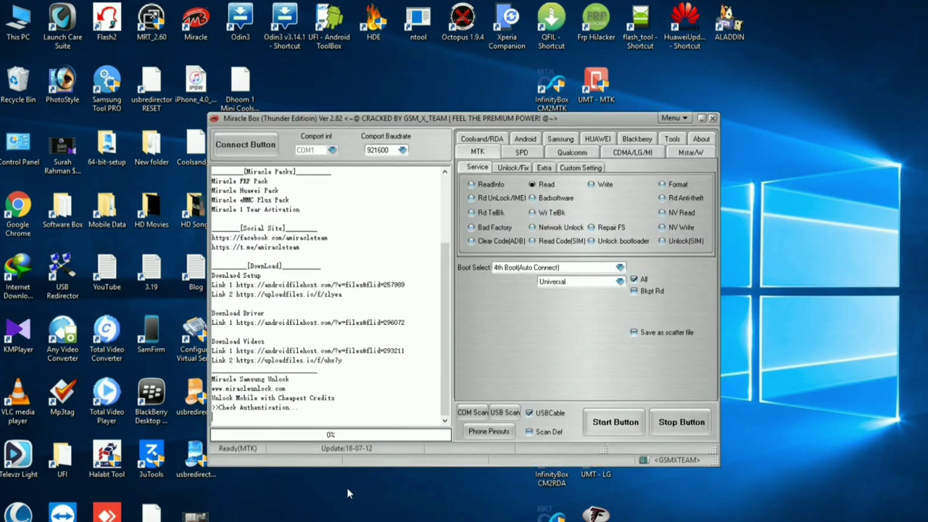
left_click_drag(417, 123, 471, 136)
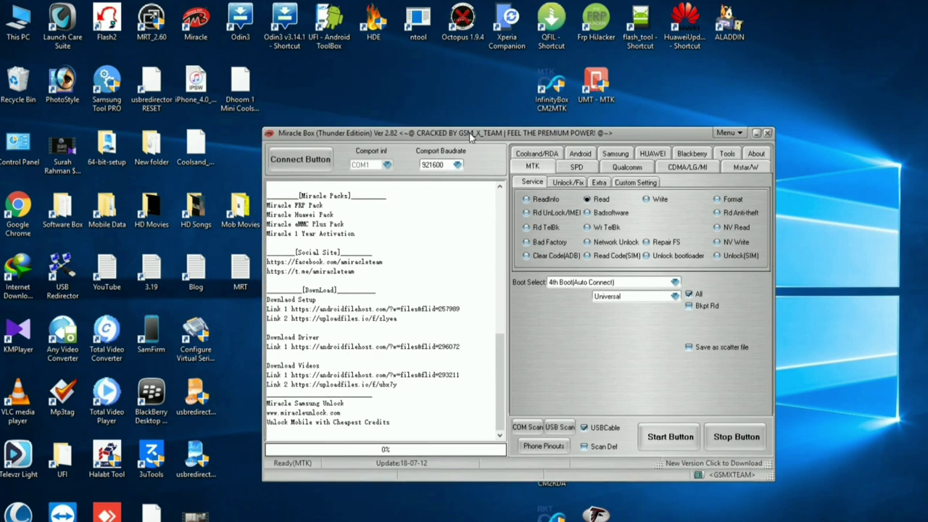
Read the connected phone's information with the Coolsand/RDA ReadInfo operation.
left_click(536, 154)
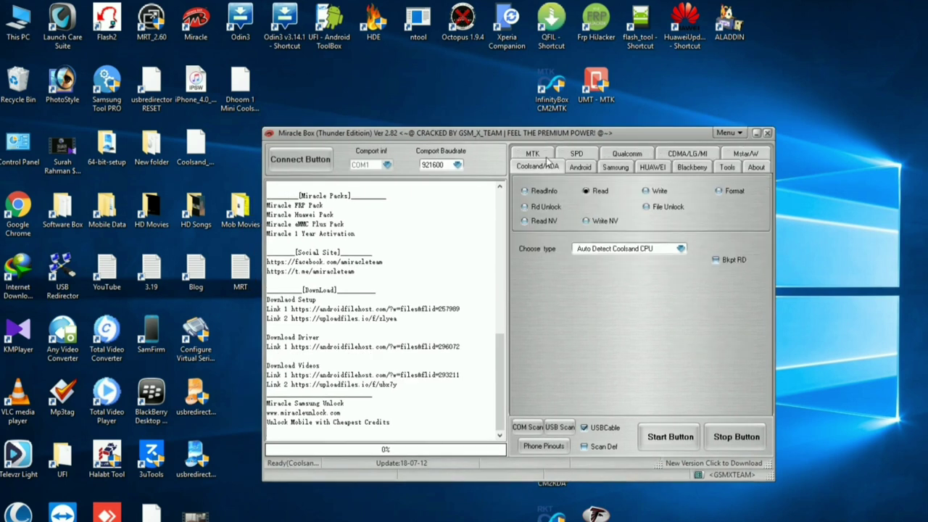
left_click(525, 193)
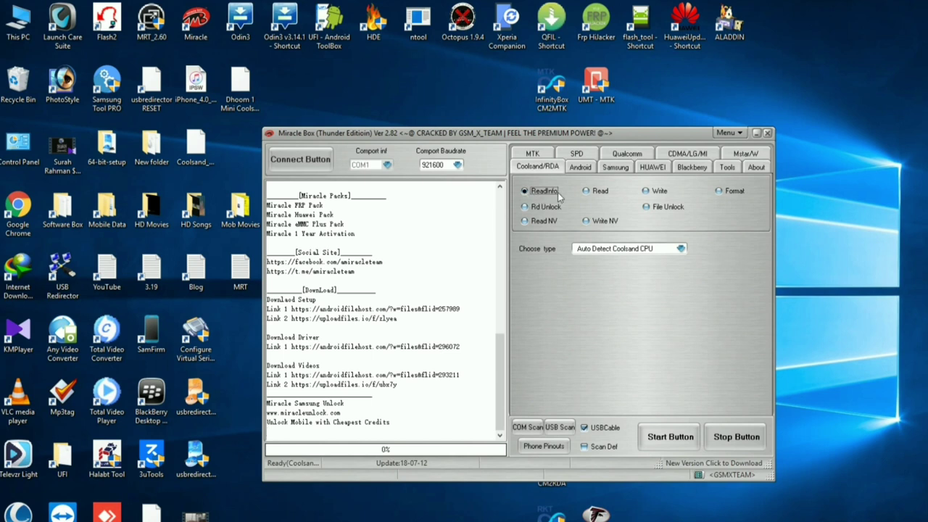
left_click(670, 437)
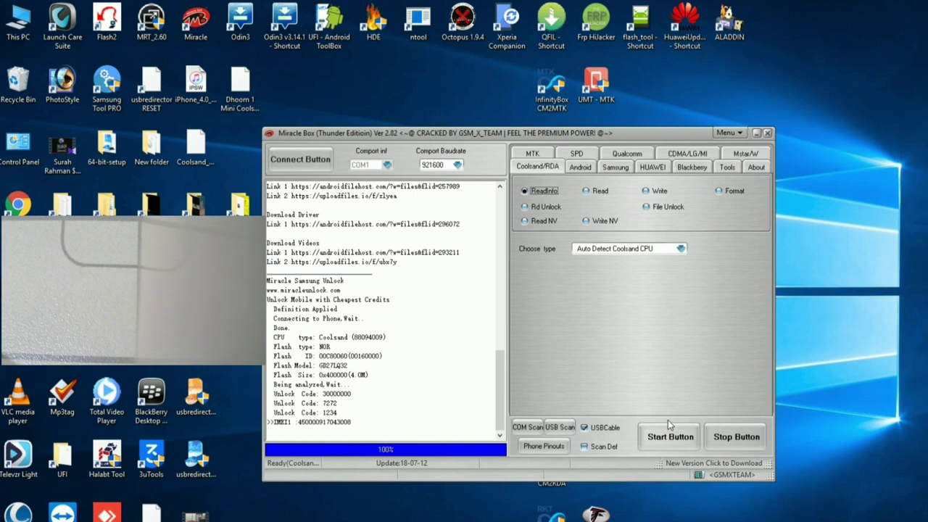
Read the phone's unlock codes with the Coolsand/RDA Rd Unlock operation.
left_click(594, 192)
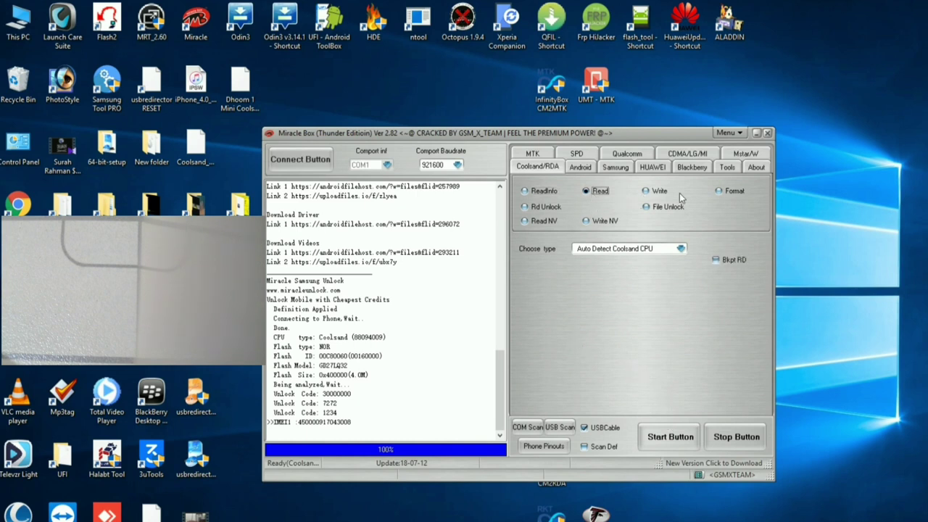
left_click(537, 206)
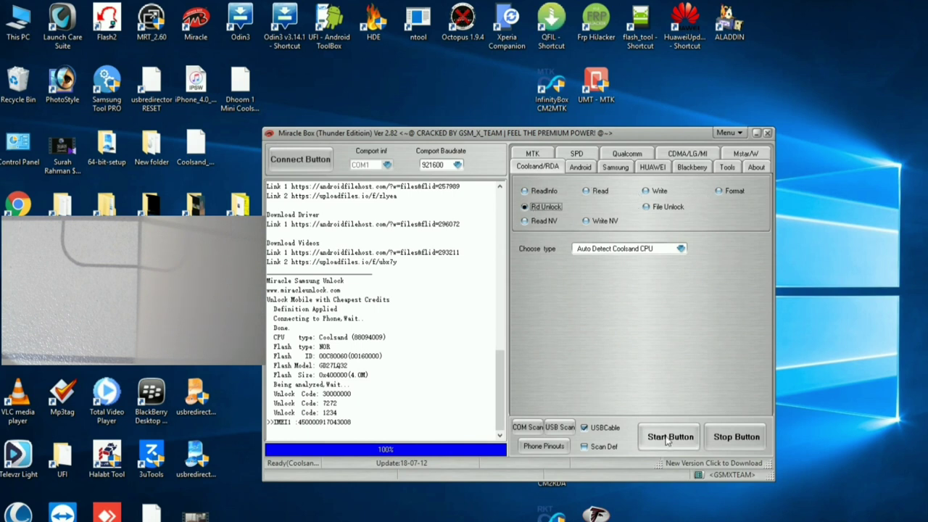
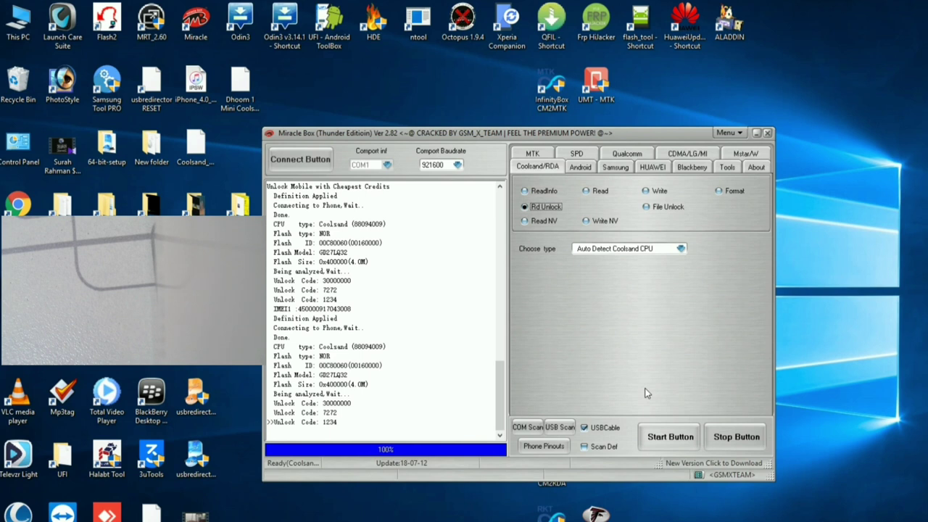
Start the Coolsand/RDA Format operation with automatic addressing and answer the prompt about backing up the whole flash.
left_click(720, 192)
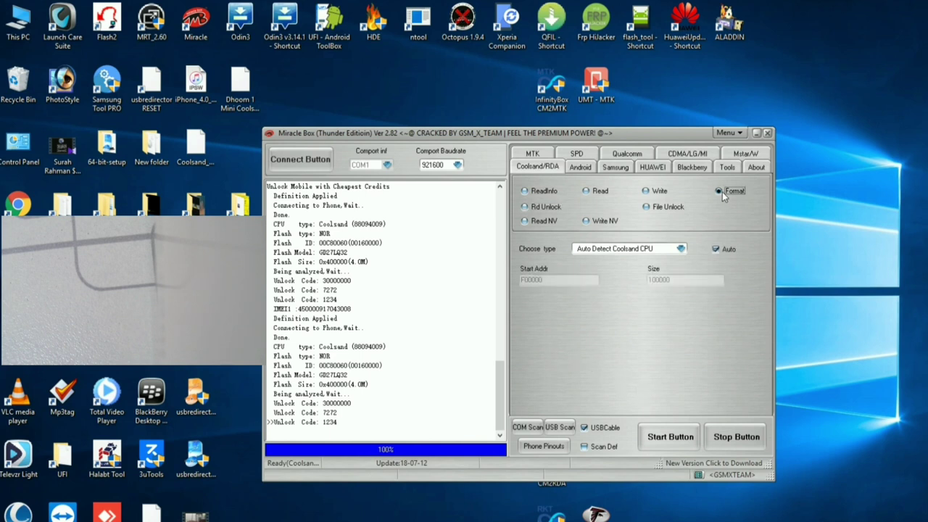
left_click(671, 437)
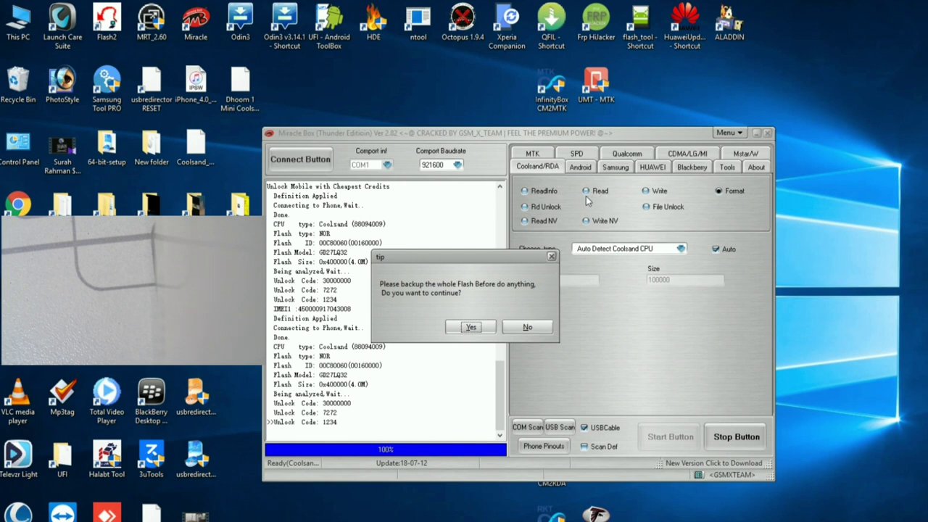
left_click(527, 329)
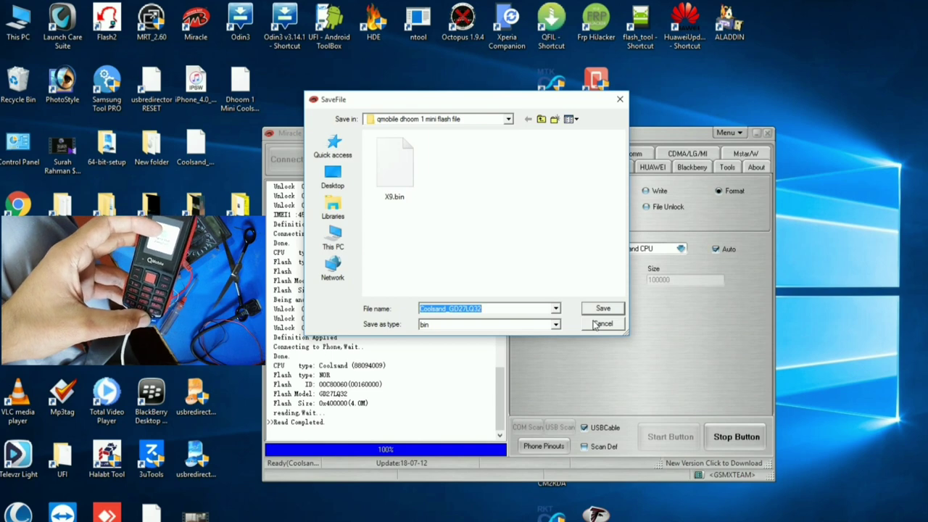
Save the phone's flash backup to the Desktop as Dhoom 1 Mini Coolsand_GD27LQ32 in bin format.
left_click(347, 188)
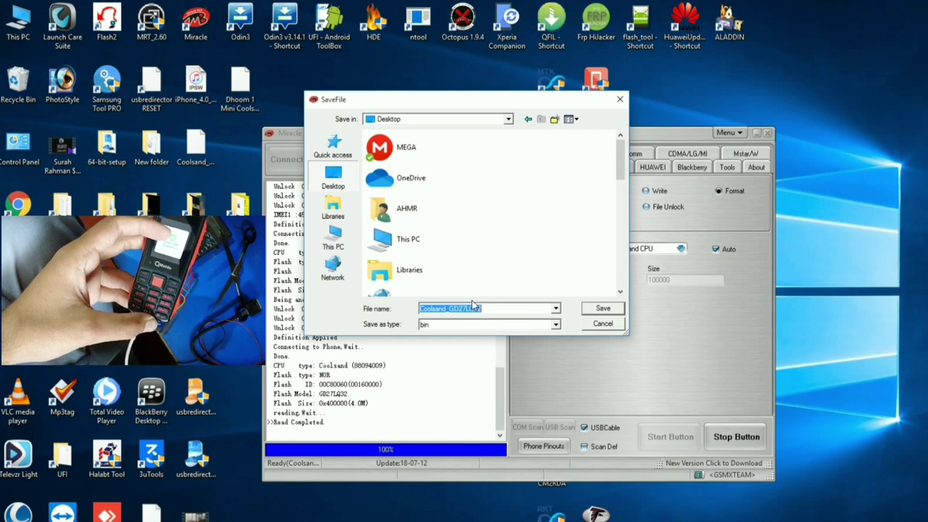
type("d")
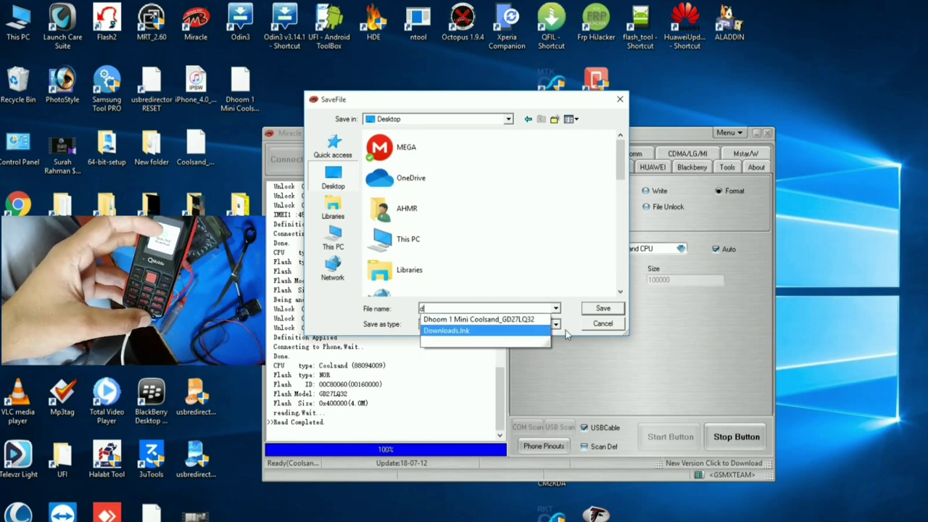
key("Down")
key("Return")
left_click(601, 310)
left_click(491, 289)
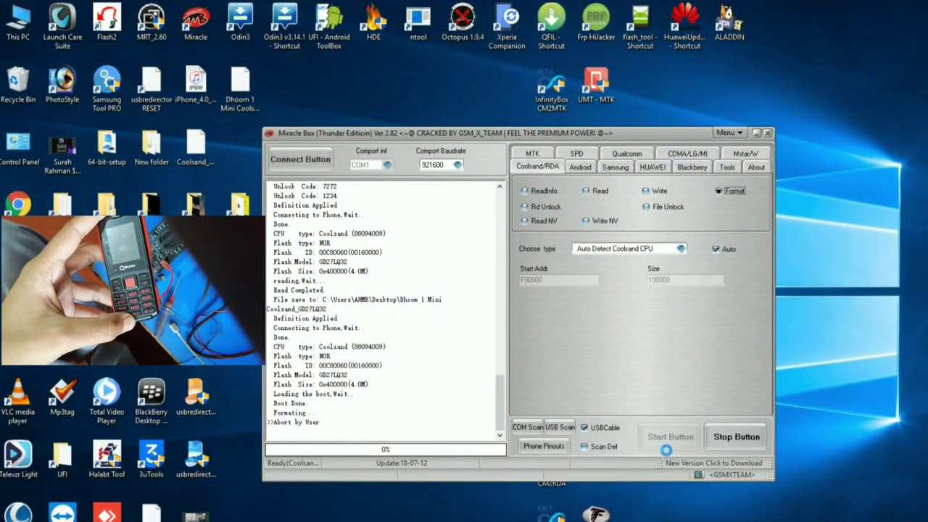
left_click(658, 442)
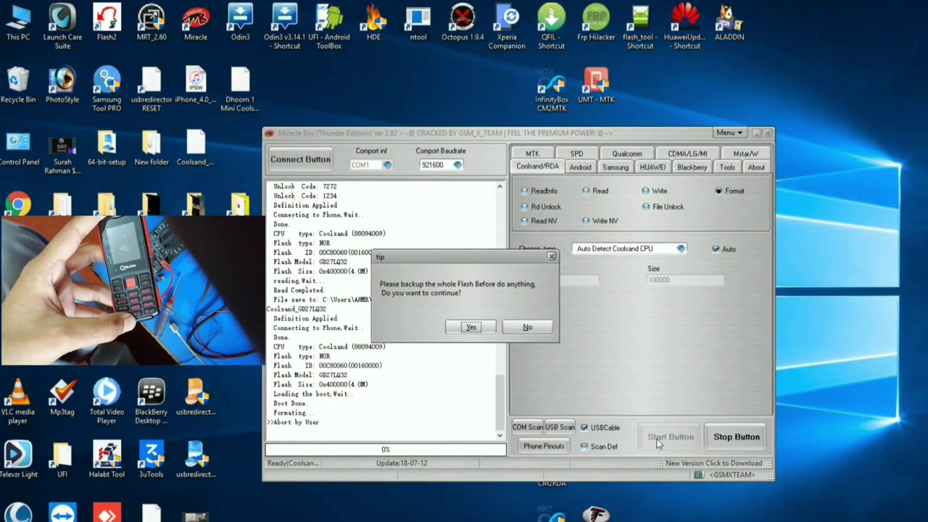
left_click(470, 328)
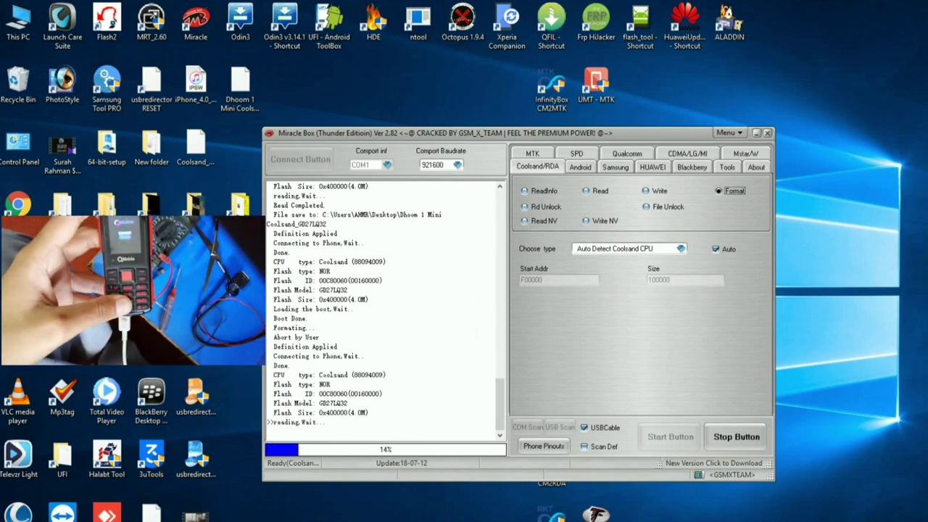
left_click(737, 437)
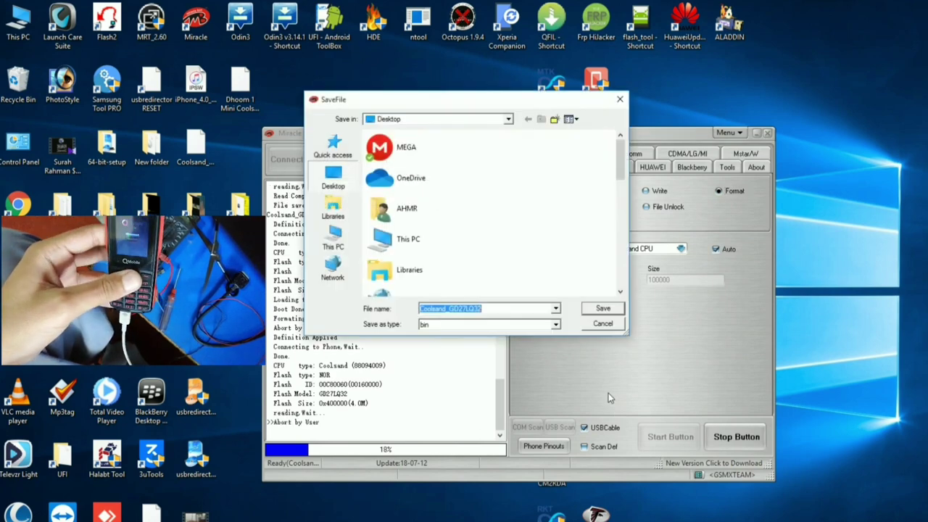
left_click(602, 324)
left_click(736, 437)
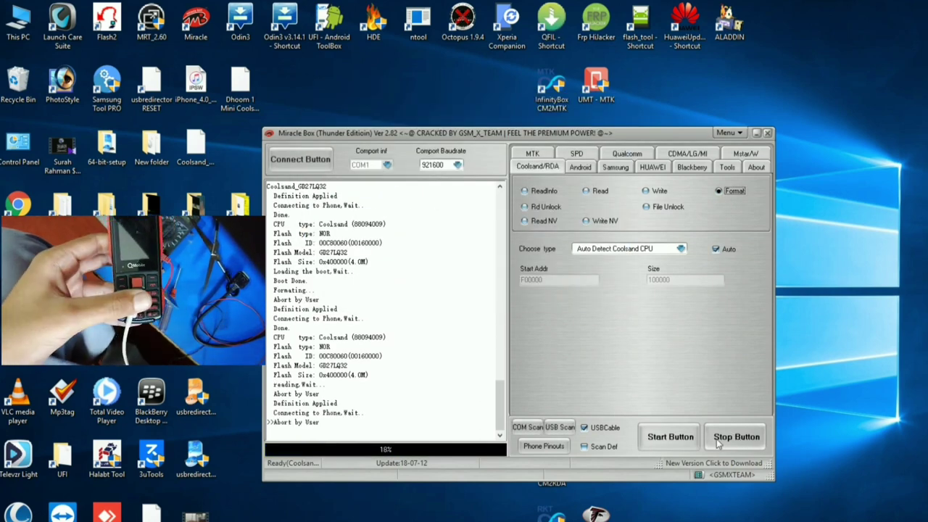
Try to format the Coolsand phone again with automatic addressing, accepting the prompt to continue.
left_click(671, 436)
left_click(473, 326)
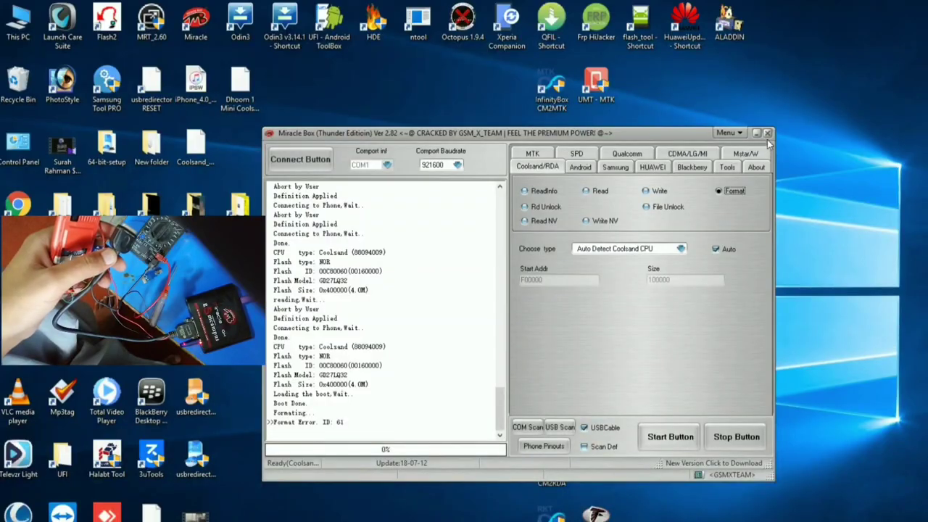
Close Miracle Box 2.82 and open the Miracle program from the desktop.
left_click(768, 134)
left_click(462, 326)
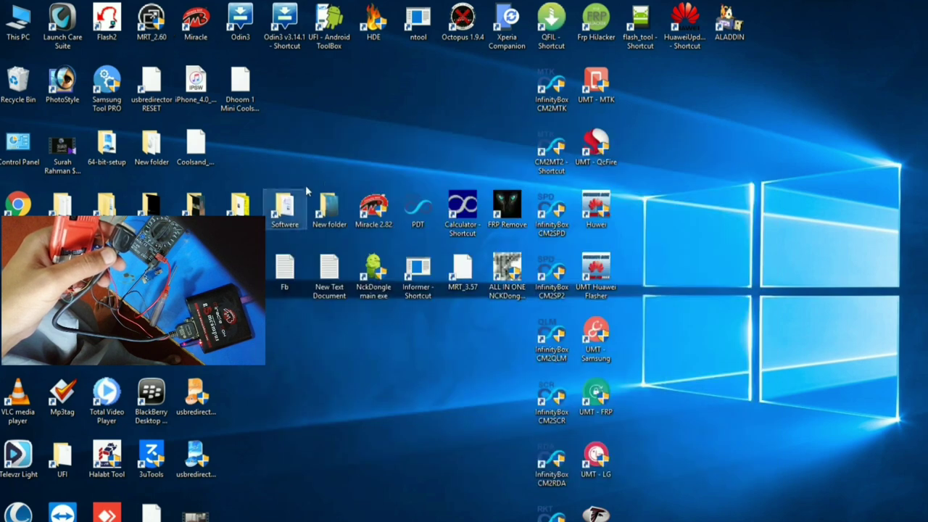
left_click_drag(314, 166, 380, 212)
right_click(380, 212)
left_click(395, 218)
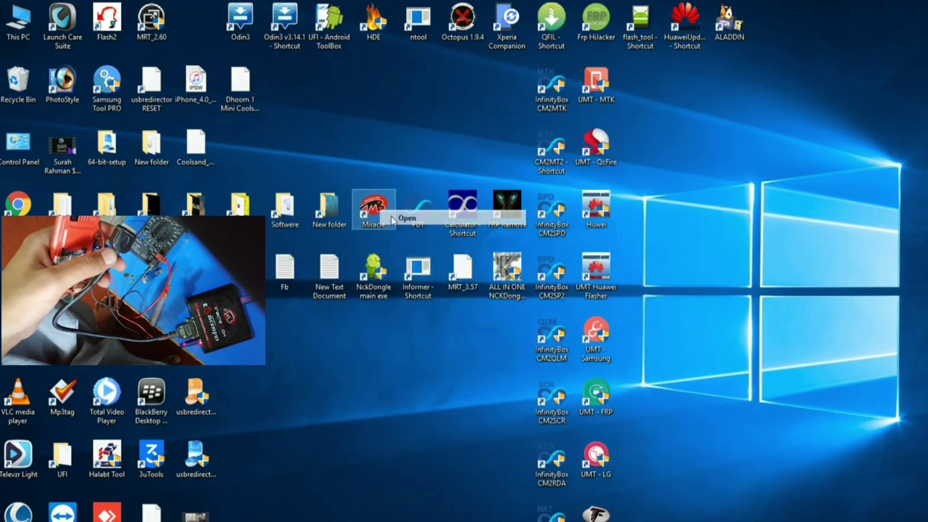